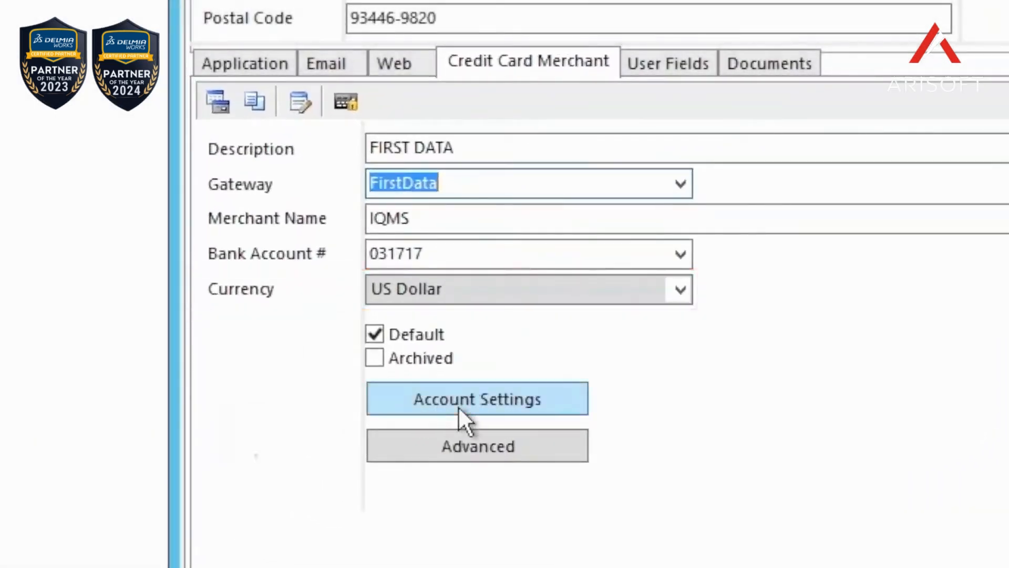
# Step: Review the FirstData credit card merchant's account settings, and accept both them and the system parameters
pyautogui.click(458, 406)
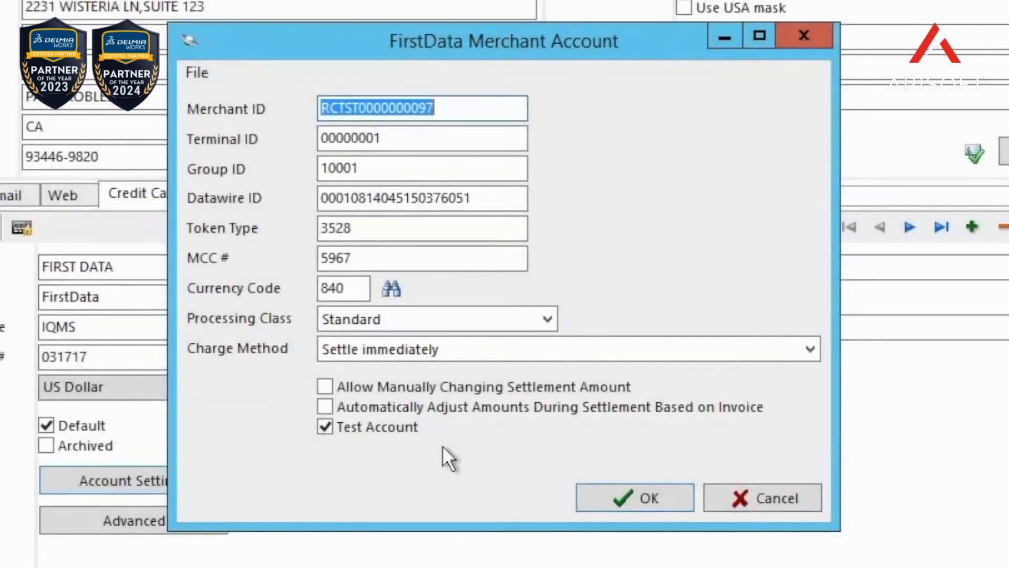
pyautogui.click(632, 498)
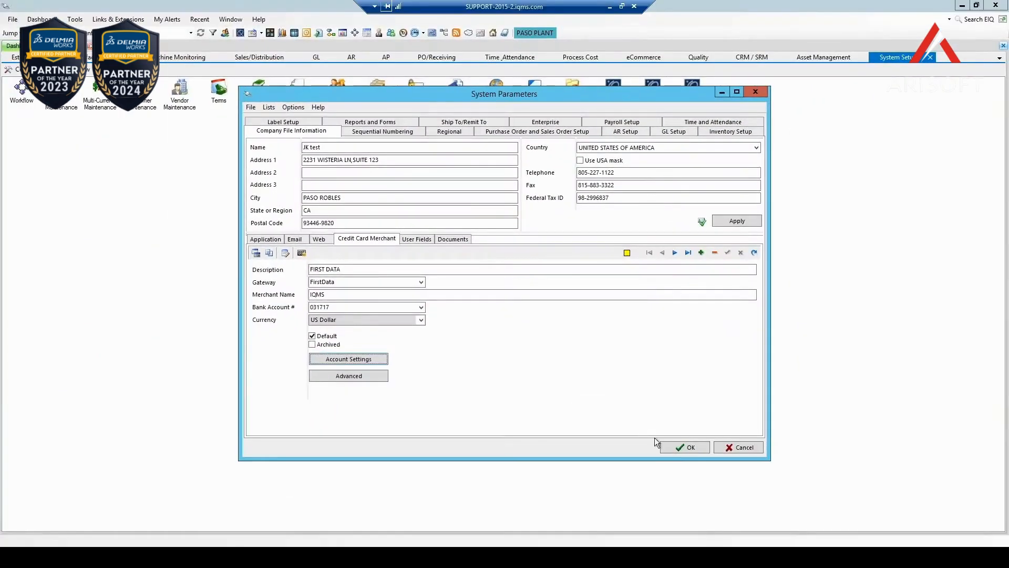
pyautogui.click(684, 447)
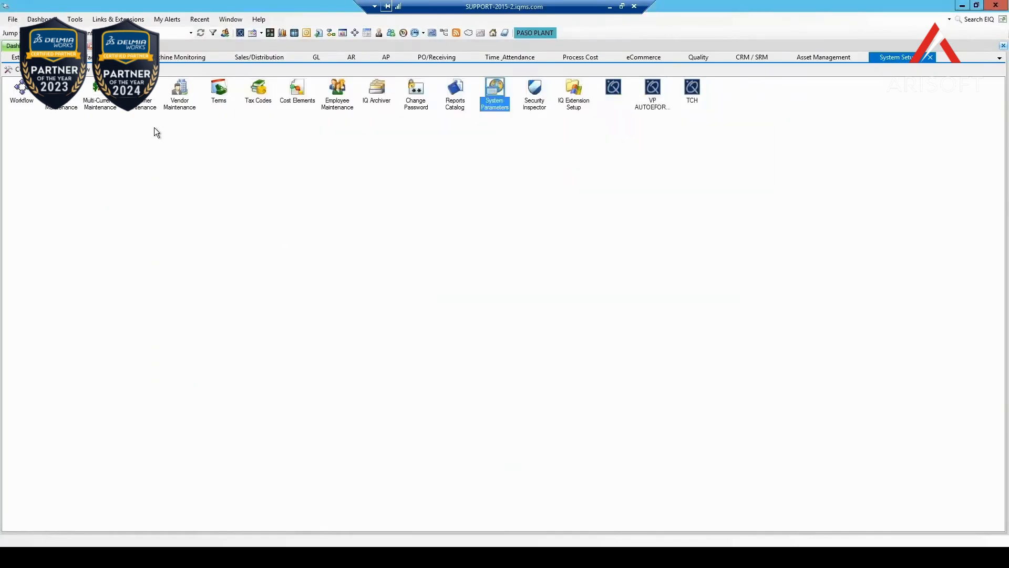
# Step: Open customer ABCO's credit card records, and check the credit card attached to the customer's sales order
pyautogui.click(143, 107)
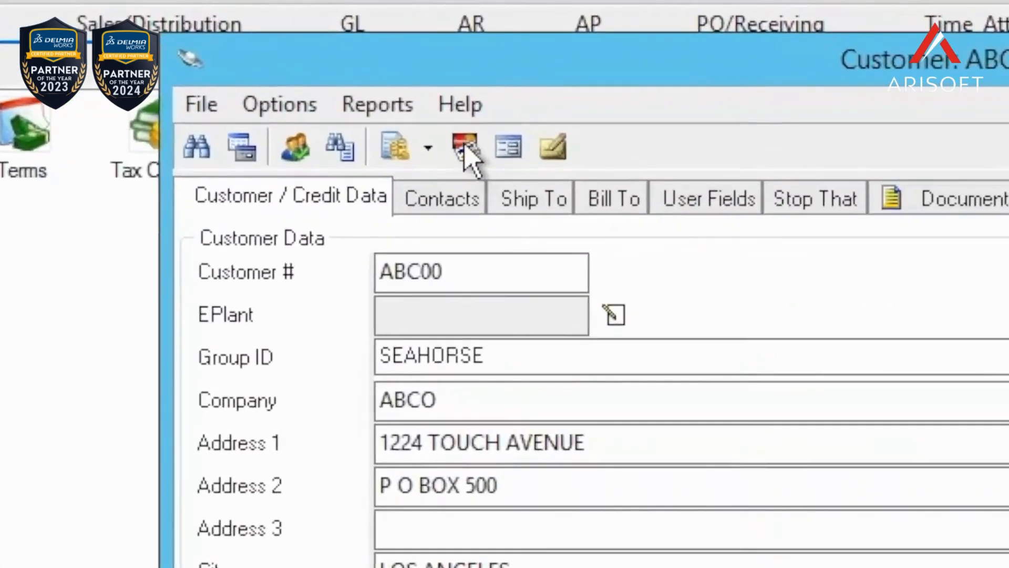
pyautogui.click(463, 148)
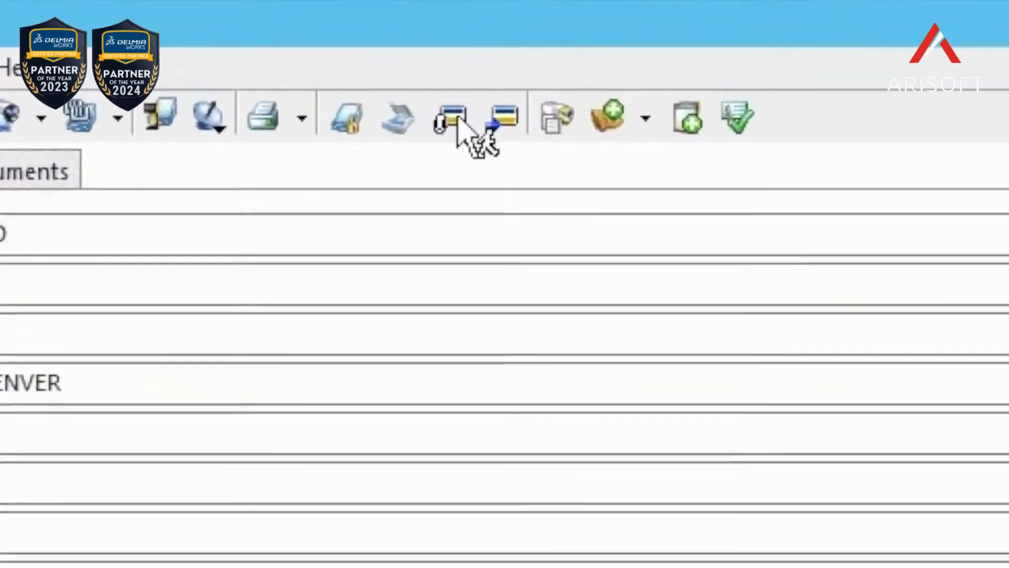
pyautogui.click(457, 121)
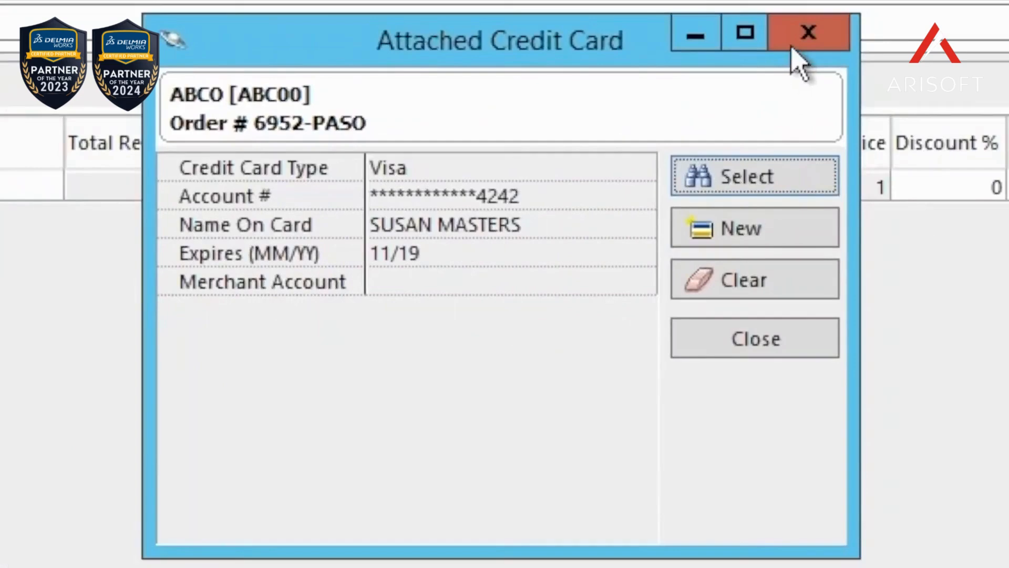
pyautogui.click(794, 46)
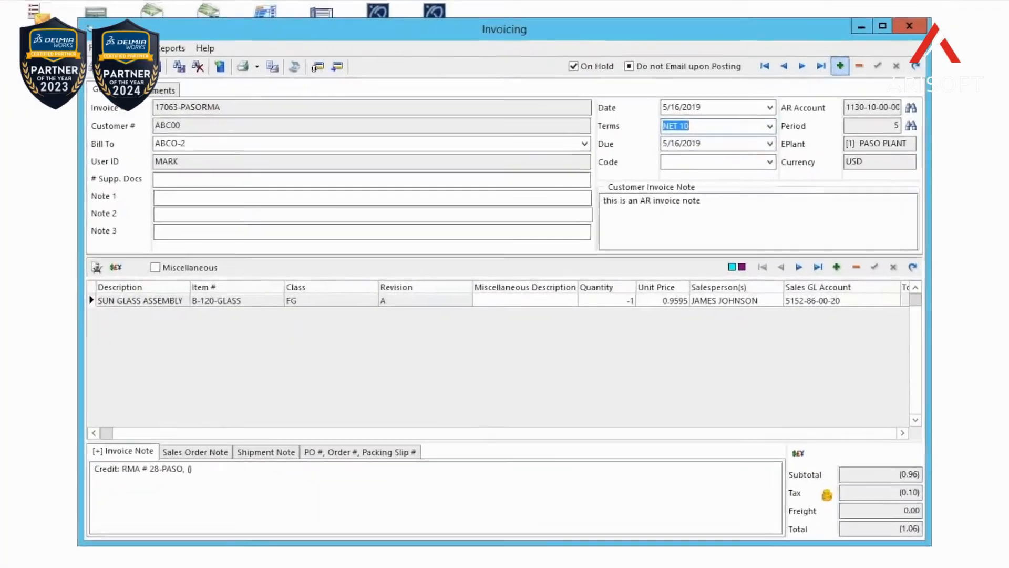
# Step: Create a new invoice for ABCO from uninvoiced shipments, with the shipped item 892018 FG as its line
pyautogui.click(817, 81)
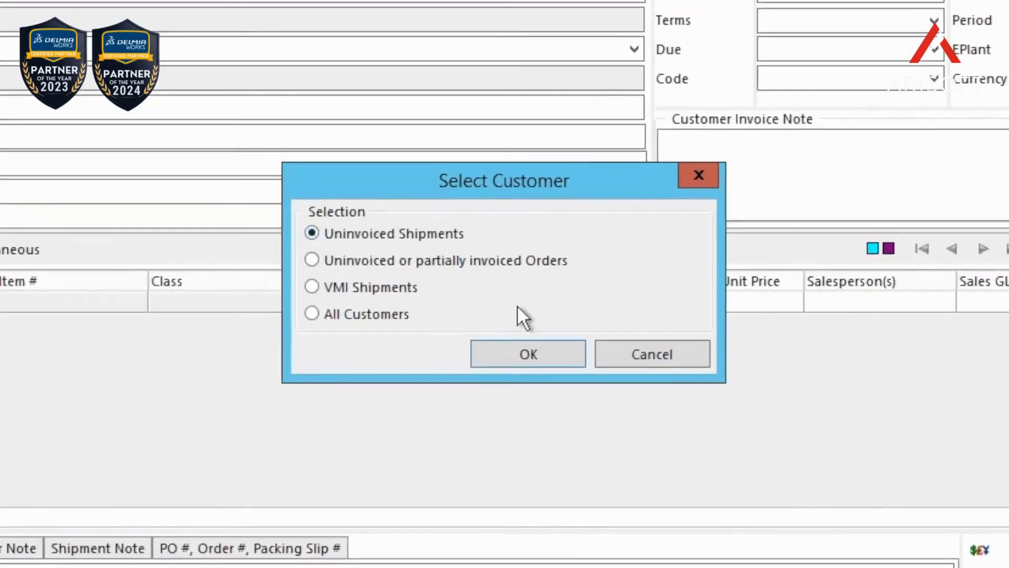
pyautogui.click(507, 350)
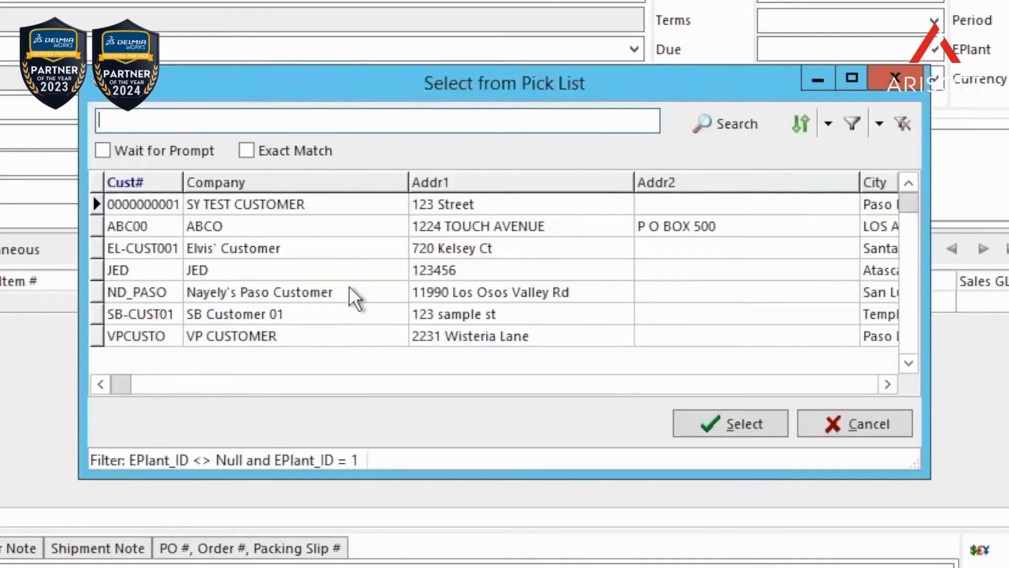
pyautogui.doubleClick(328, 241)
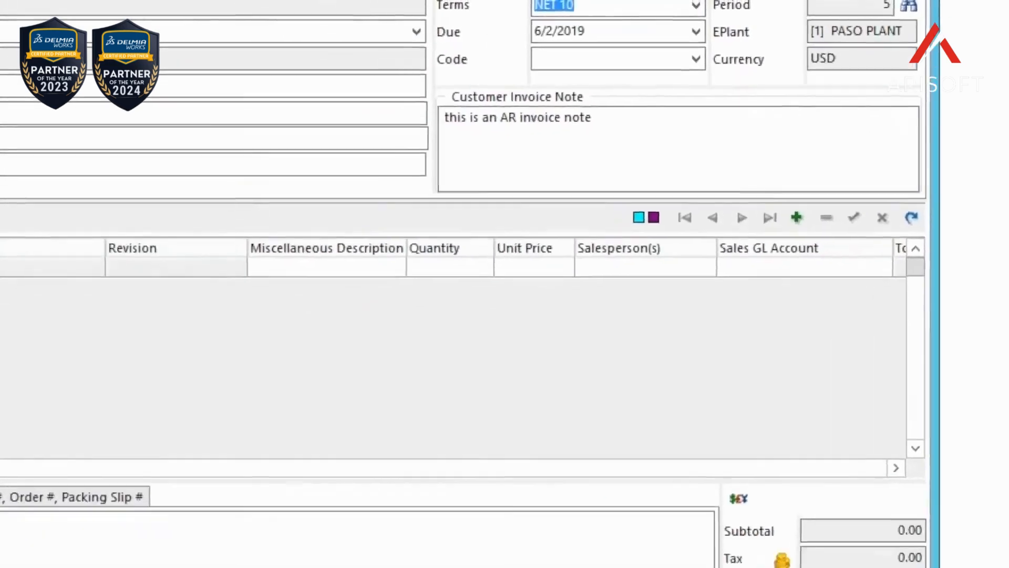
pyautogui.click(590, 252)
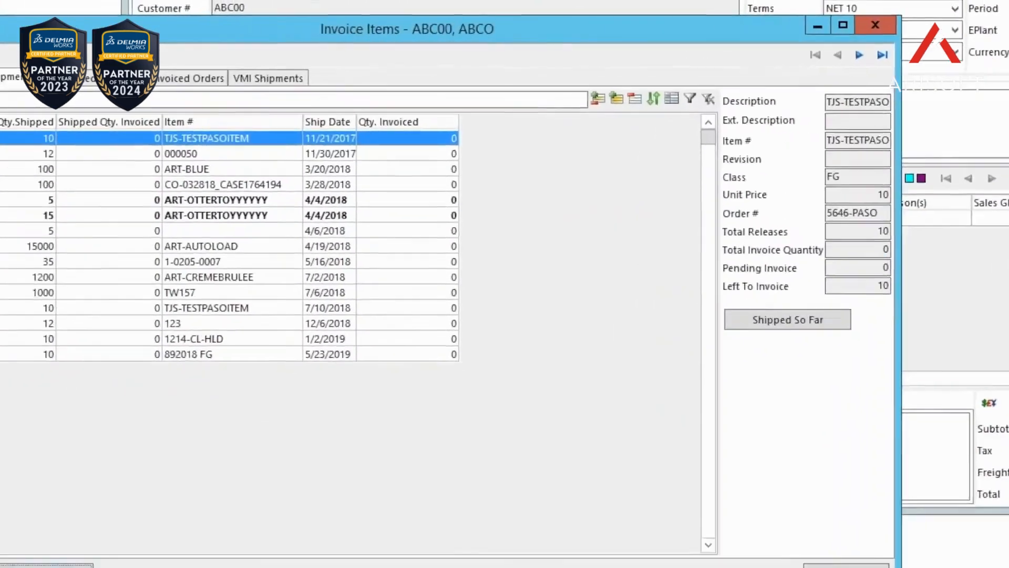
pyautogui.click(314, 332)
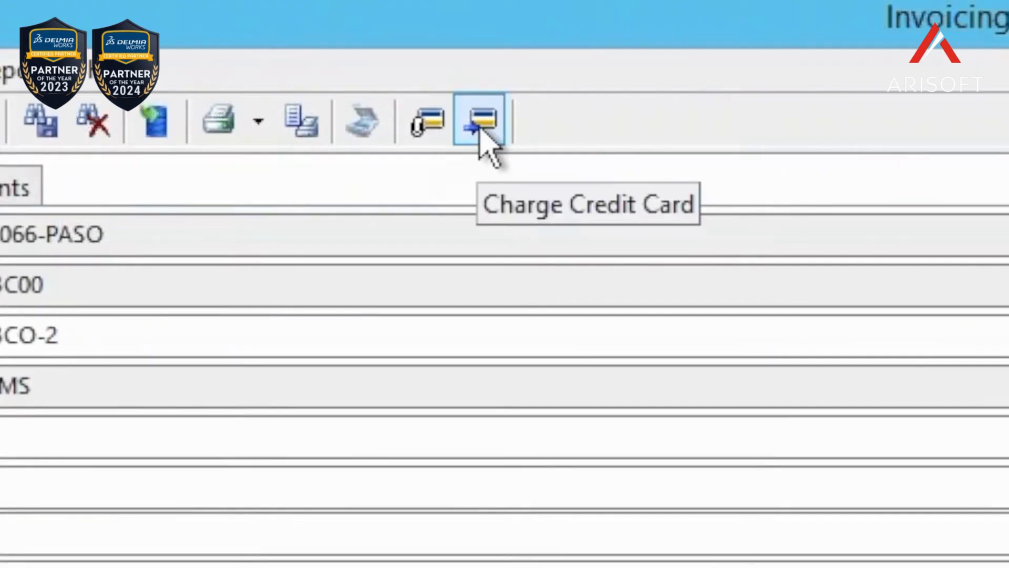
# Step: Validate and charge the credit card for the new invoice without printing a receipt, and post the invoice
pyautogui.click(480, 125)
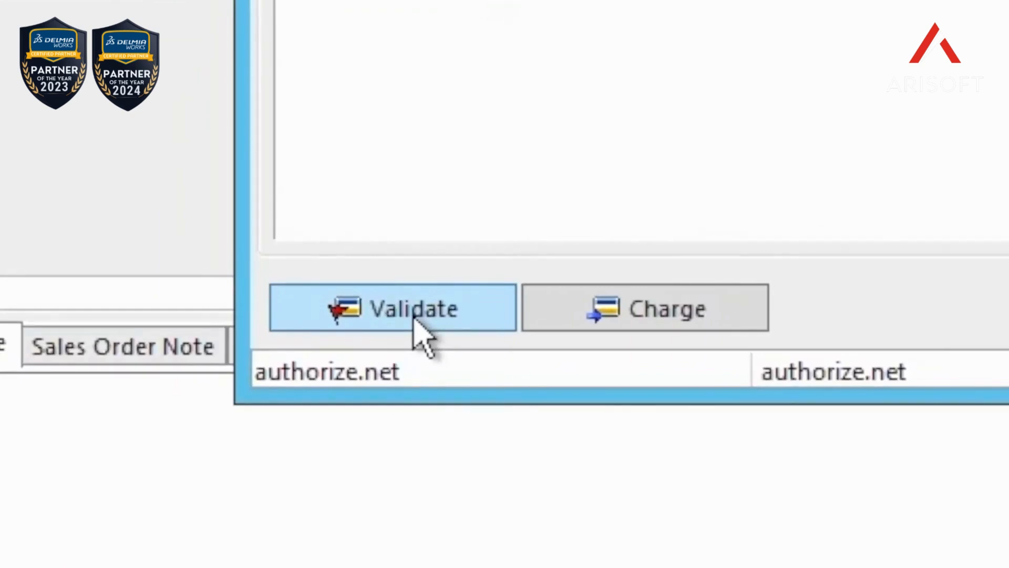
pyautogui.click(414, 318)
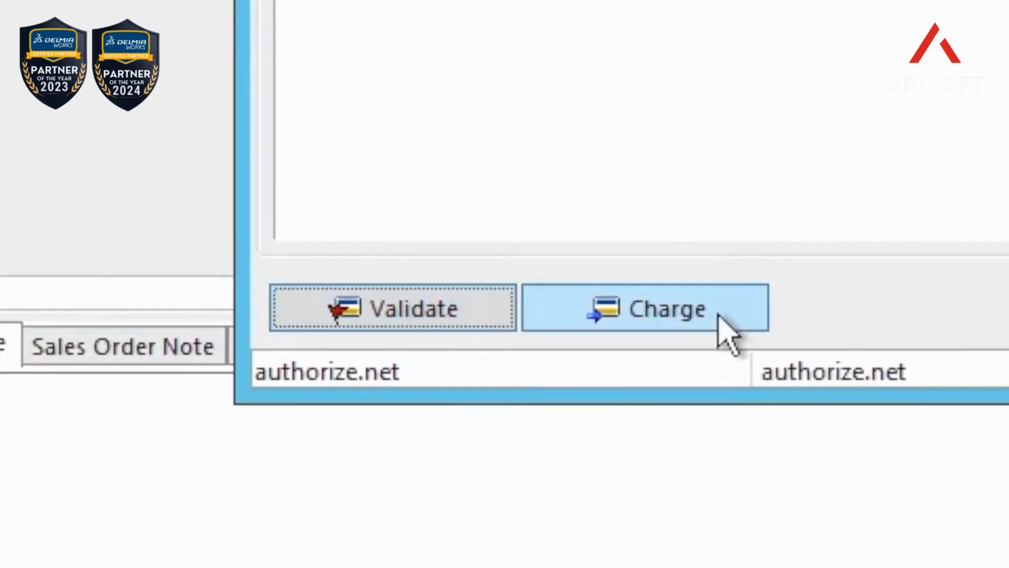
pyautogui.click(719, 315)
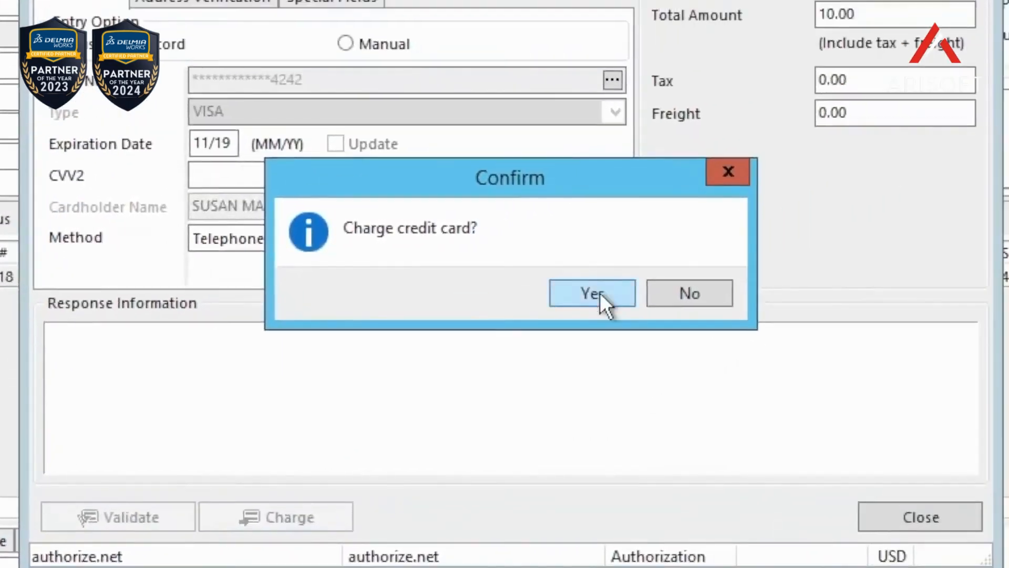
pyautogui.click(600, 292)
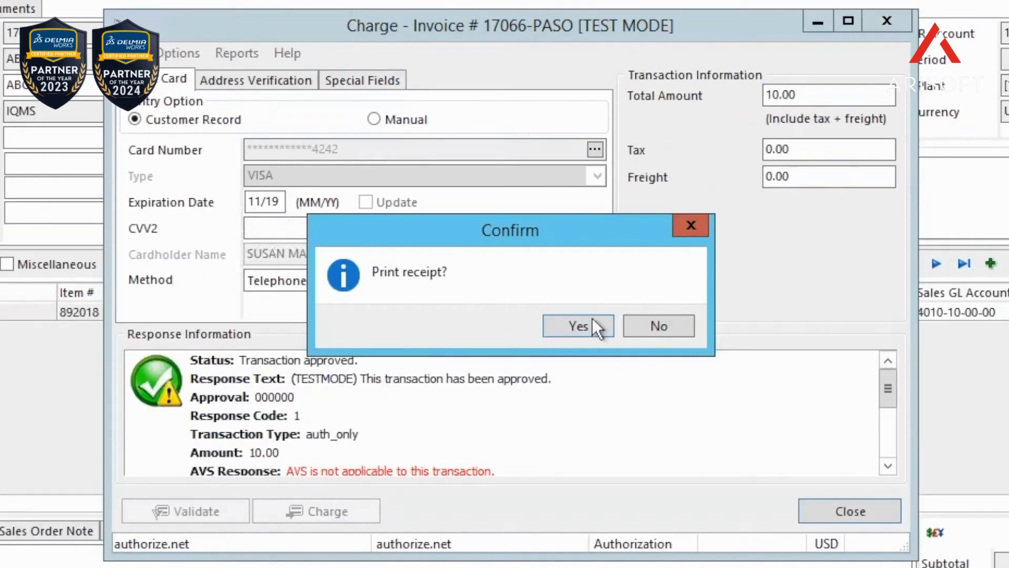
pyautogui.click(657, 325)
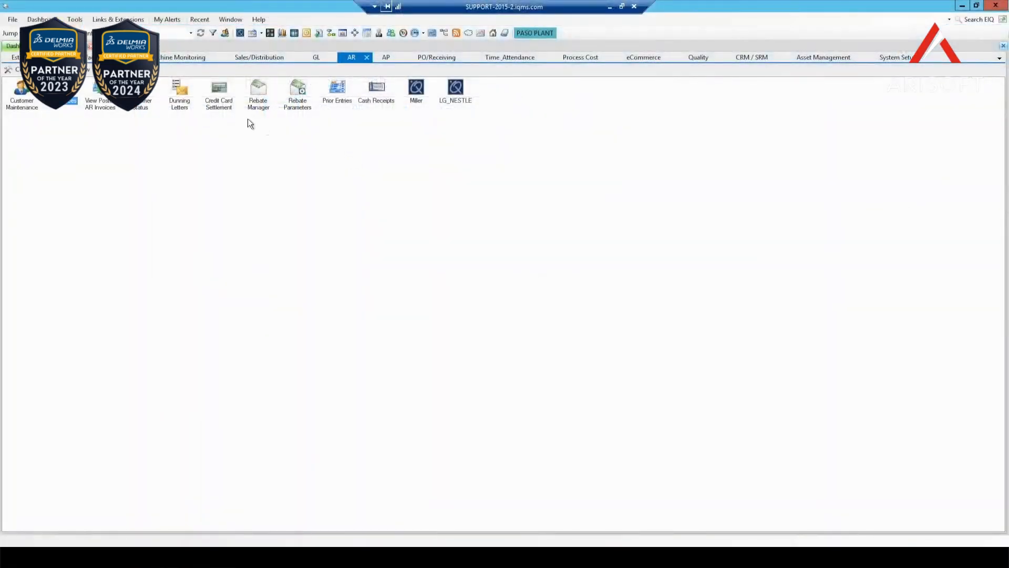
pyautogui.click(217, 103)
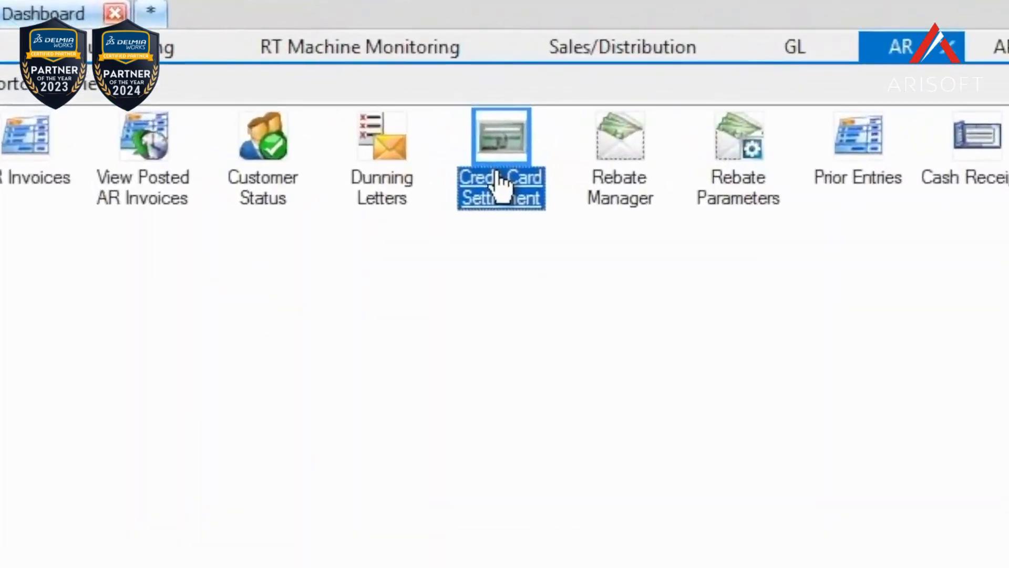
# Step: Open Credit Card Settlement and filter the transactions to only those that are Authorized, But Not Settled
pyautogui.click(458, 164)
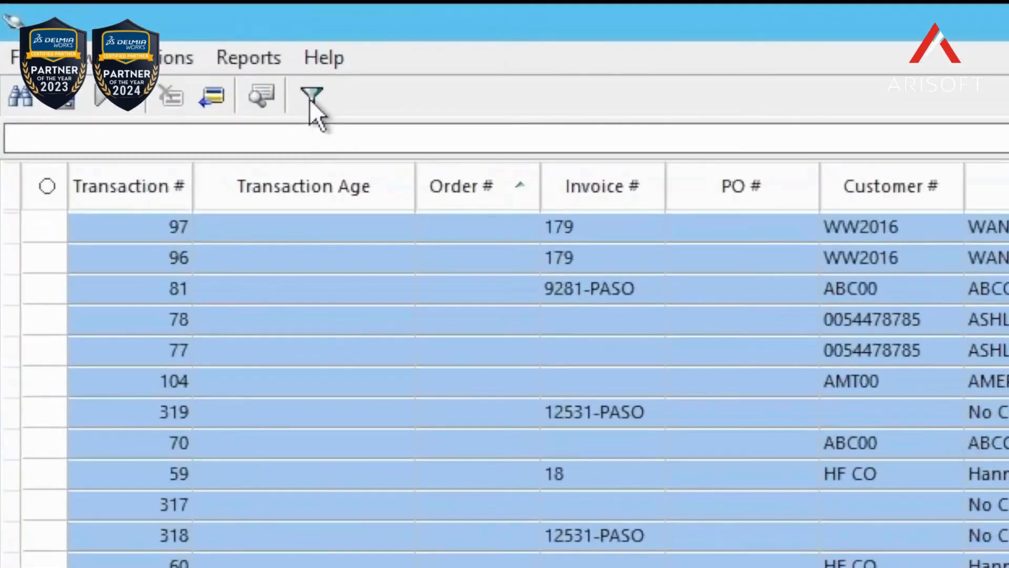
pyautogui.click(310, 99)
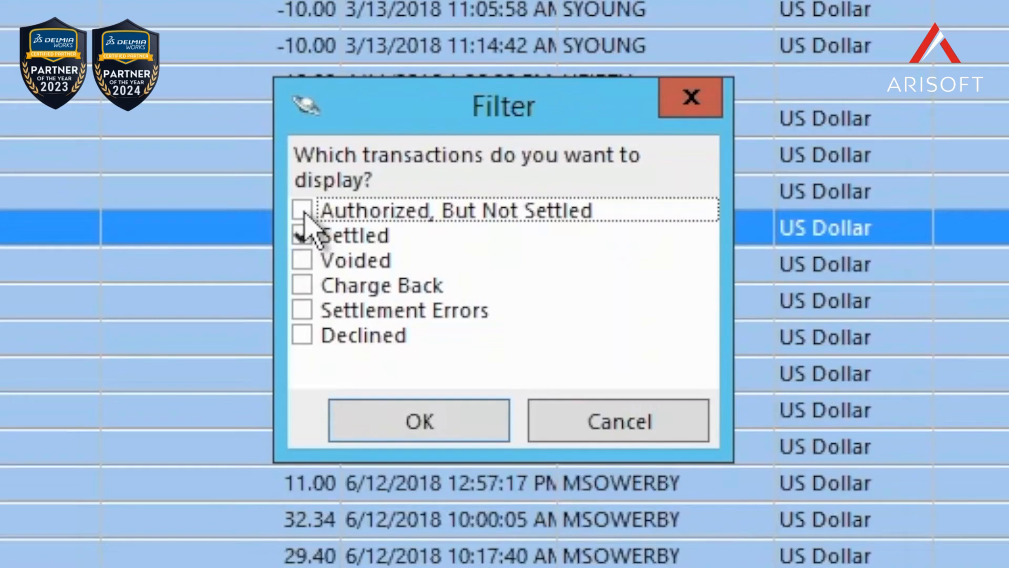
pyautogui.click(304, 214)
pyautogui.click(309, 239)
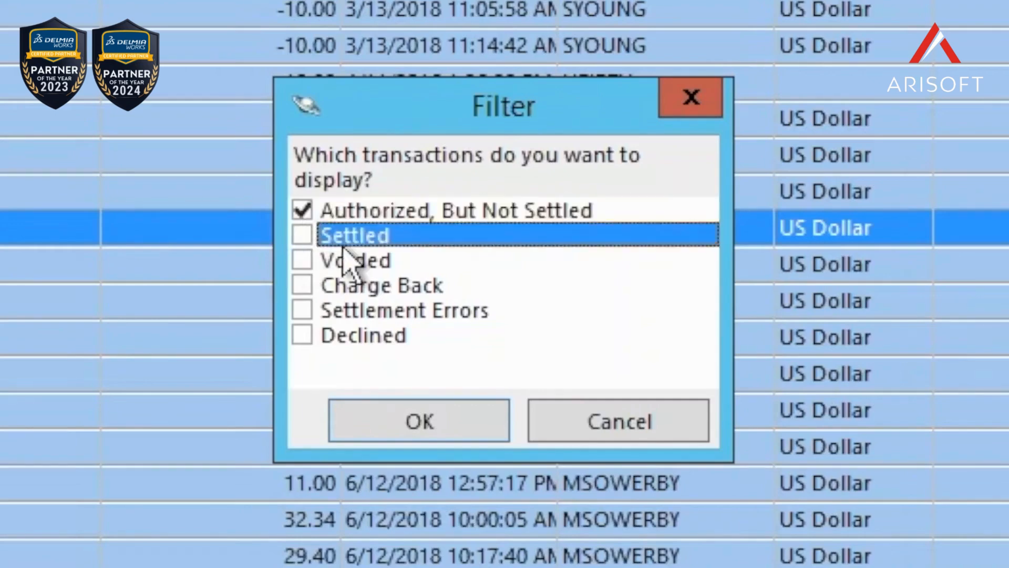
pyautogui.click(442, 419)
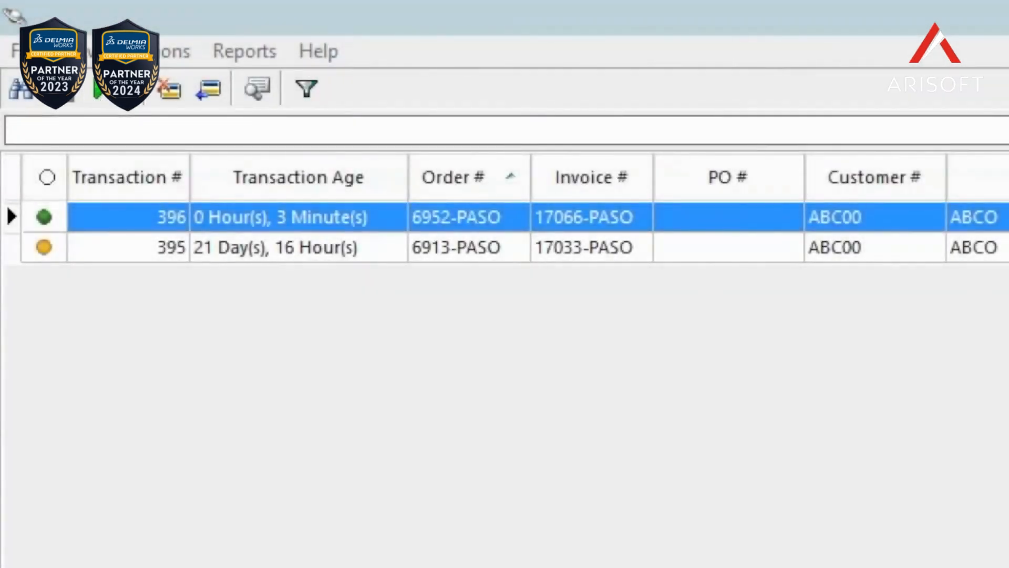
# Step: Settle the batch of authorized credit card transactions, and filter the list to only Settled transactions
pyautogui.click(101, 95)
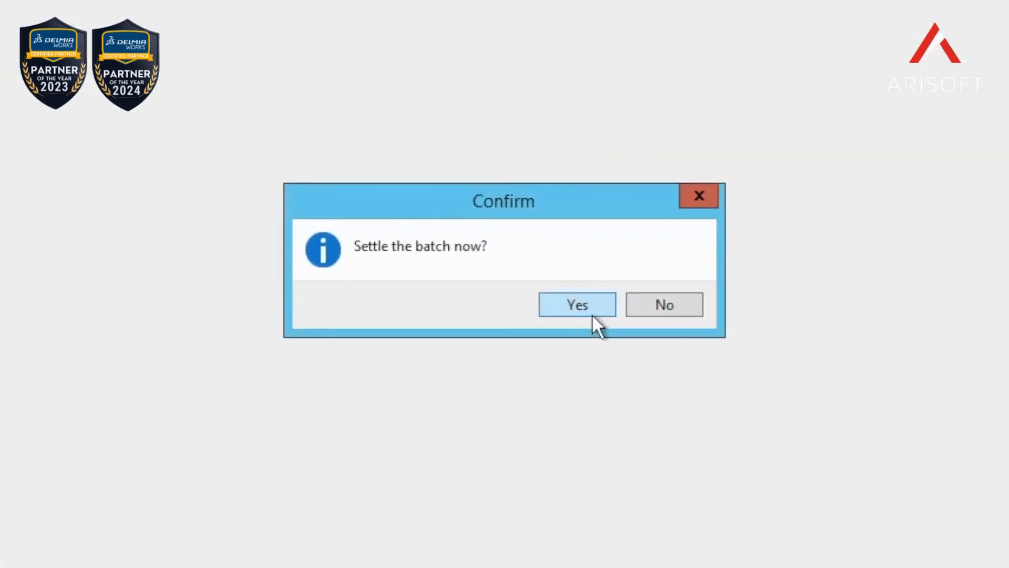
pyautogui.click(590, 313)
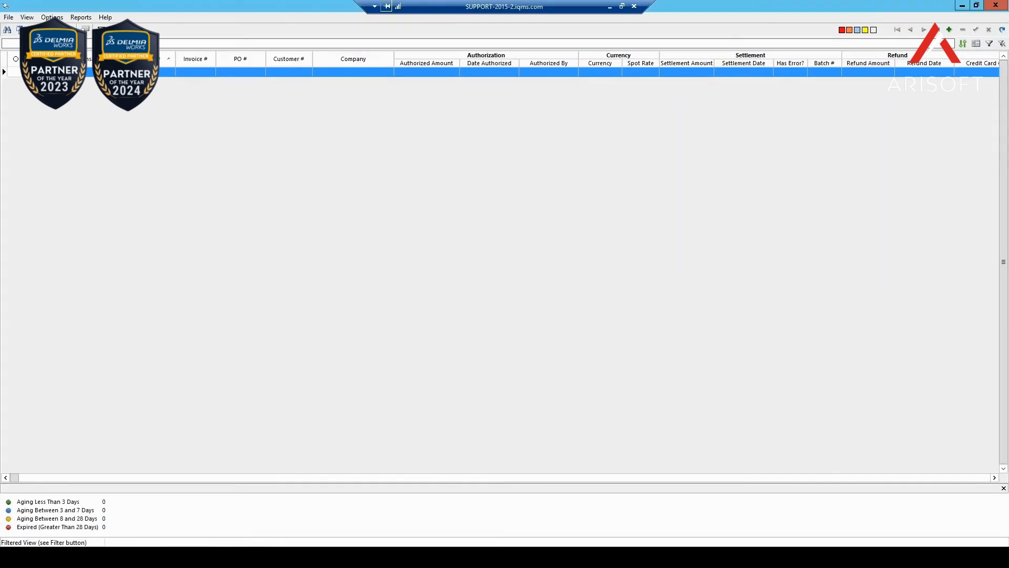
pyautogui.click(102, 29)
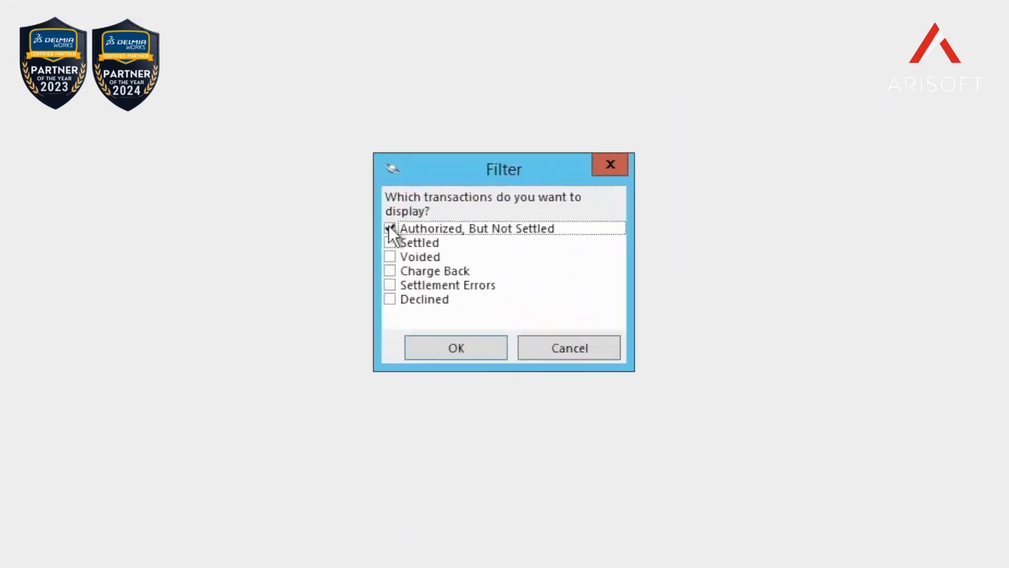
pyautogui.click(389, 227)
pyautogui.click(389, 242)
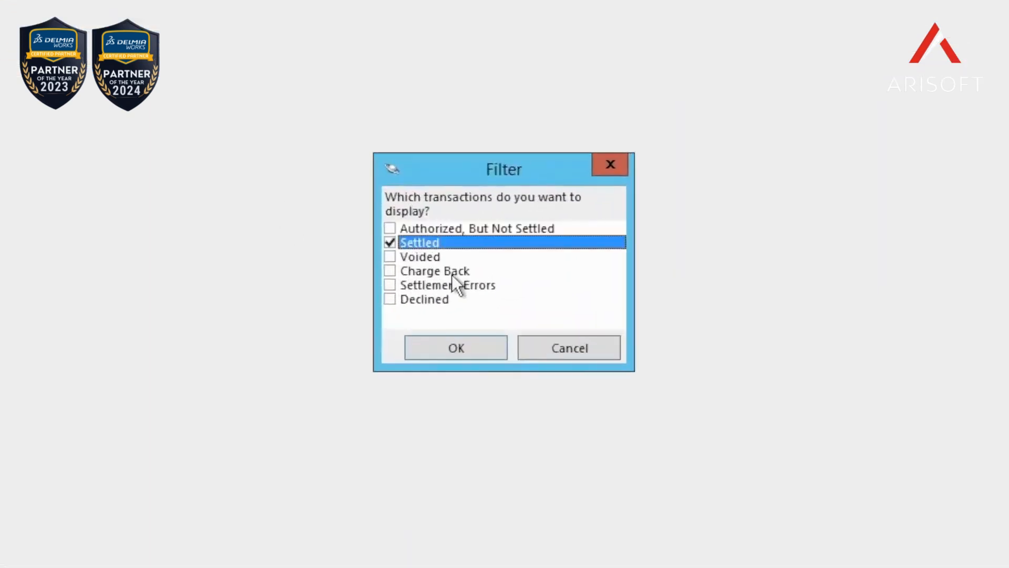
pyautogui.click(452, 343)
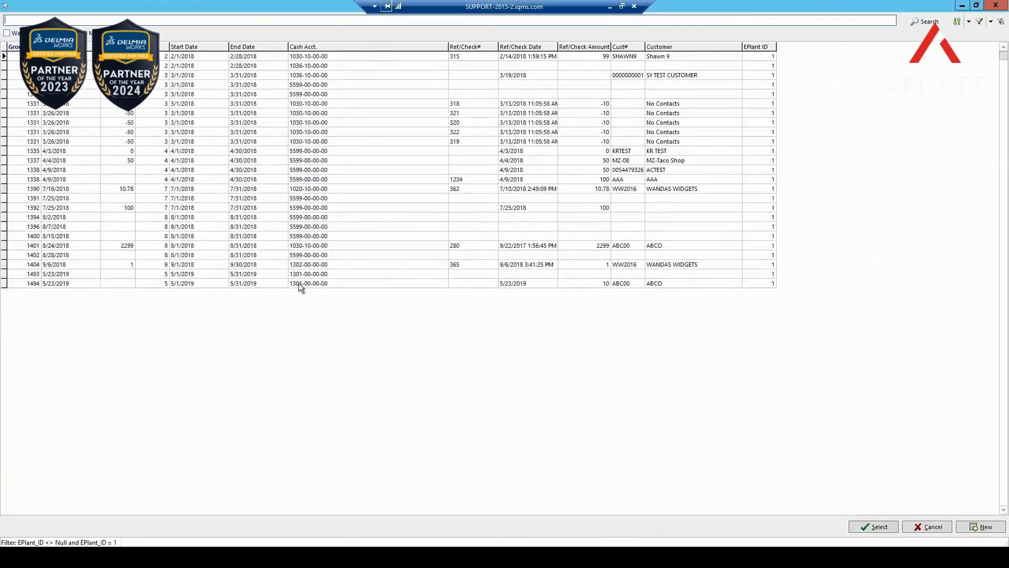
# Step: Open ABCO's cash receipt dated 5/23/2019 to review the credit card payment applied to the invoice
pyautogui.doubleClick(295, 283)
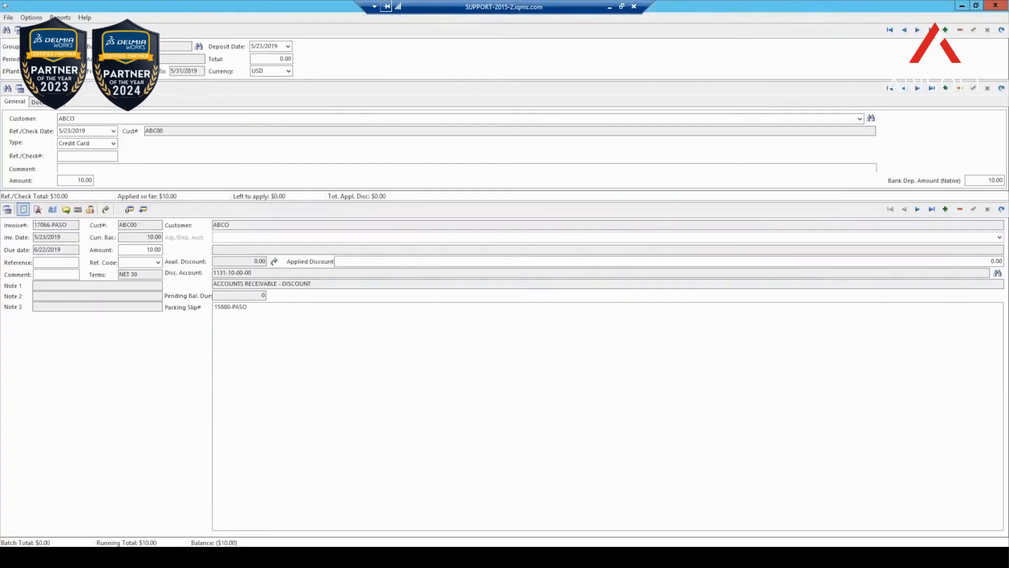